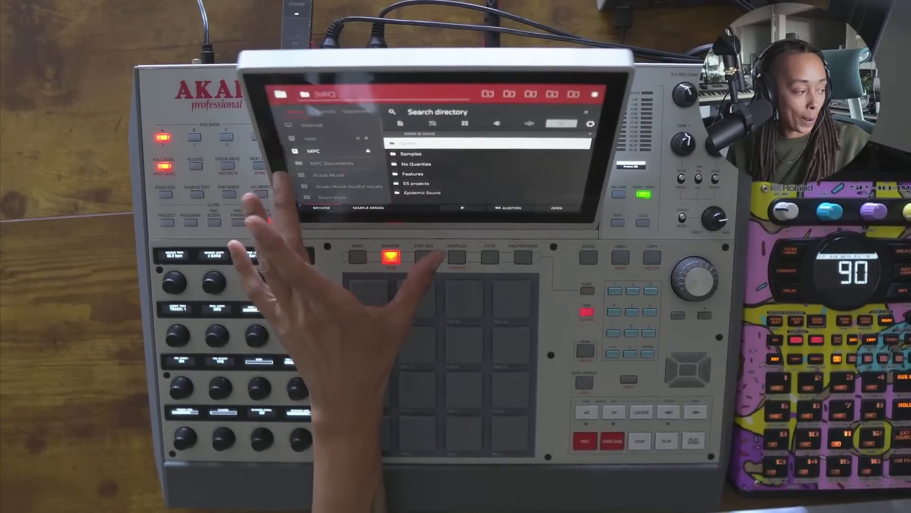
- On the MPC, open the Projects folder inside MPC Documents
click(328, 175)
click(331, 163)
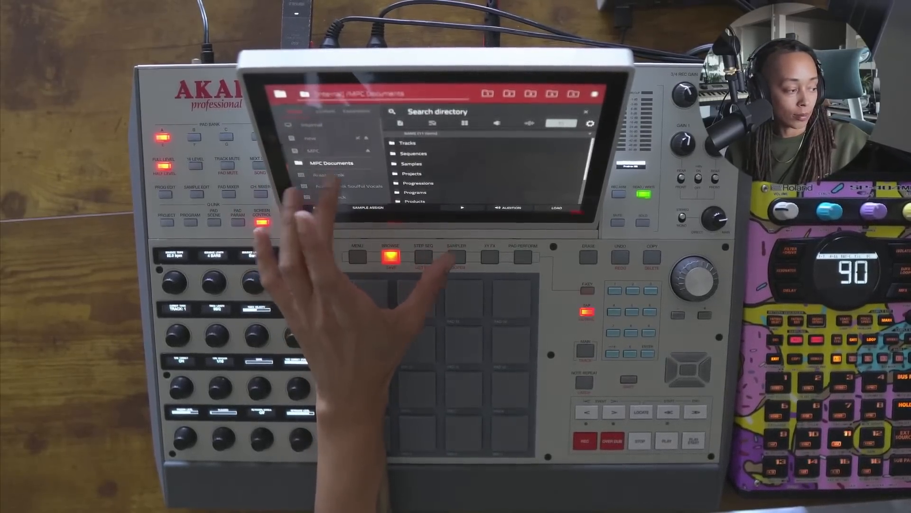
double_click(411, 174)
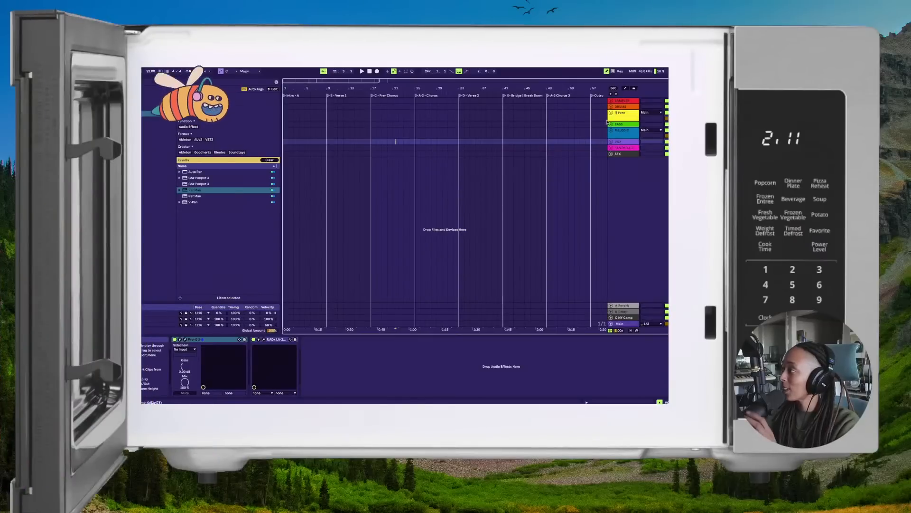
- Switch to Ableton Live, expand the SAMPLER group and unfold its 404/MP 1 track
click(612, 102)
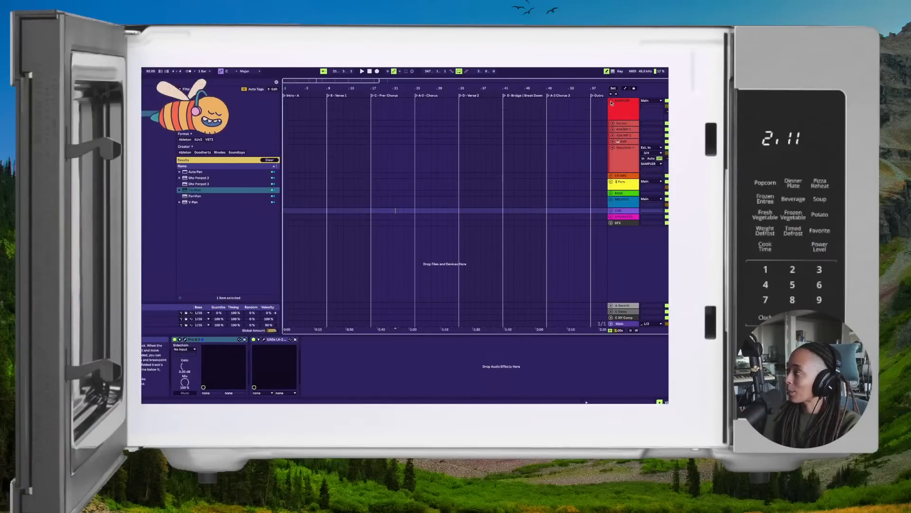
click(624, 129)
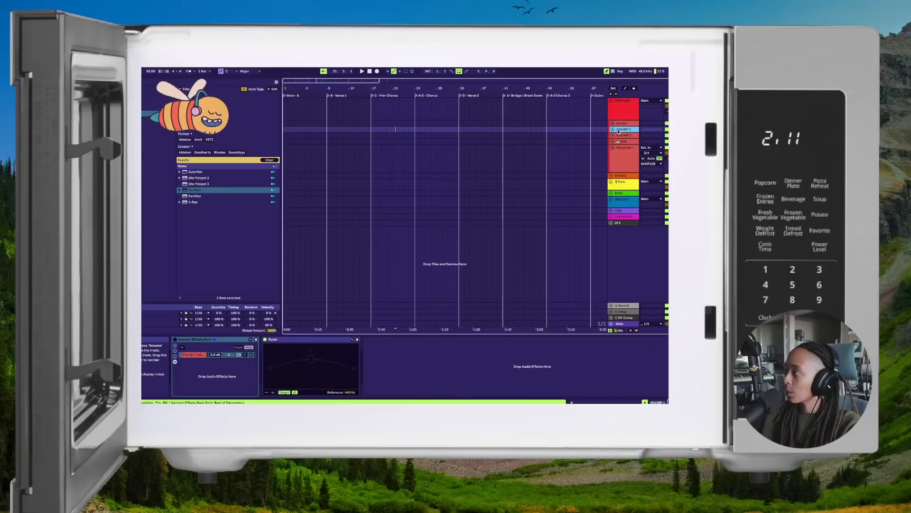
click(612, 130)
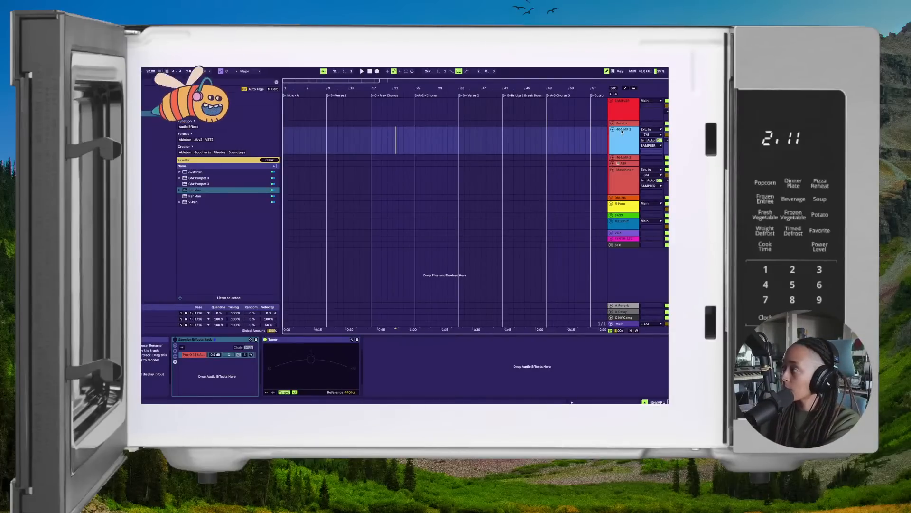
click(625, 172)
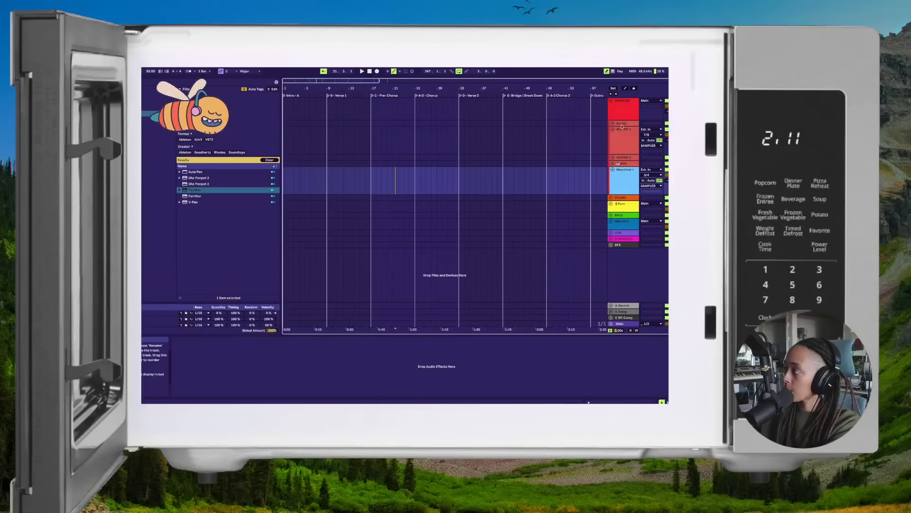
- Rename the 404/MP 1 track as "100 BPM Komer Wet 1 92"
click(622, 130)
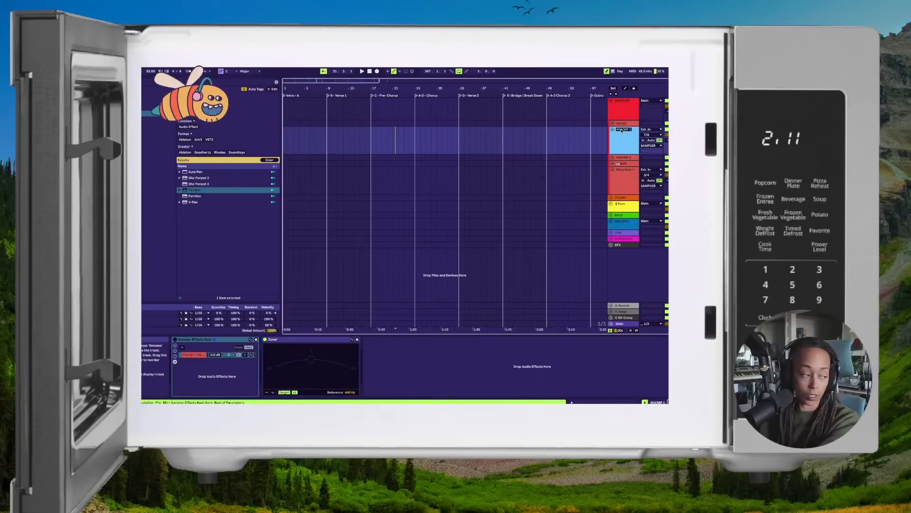
text(S)
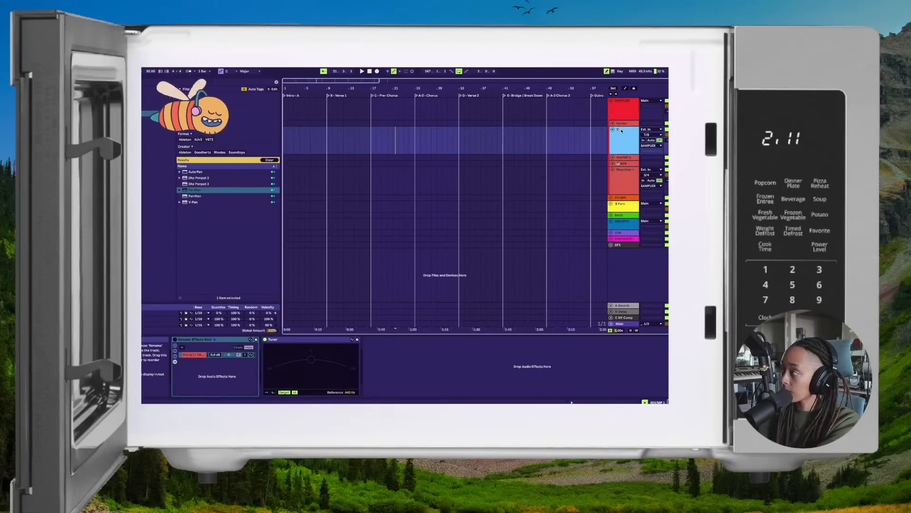
text(00)
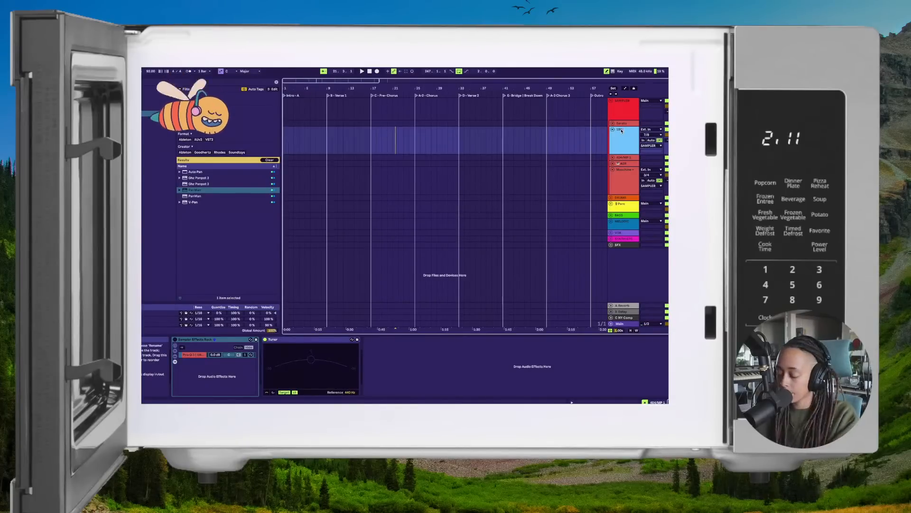
text( BPM H)
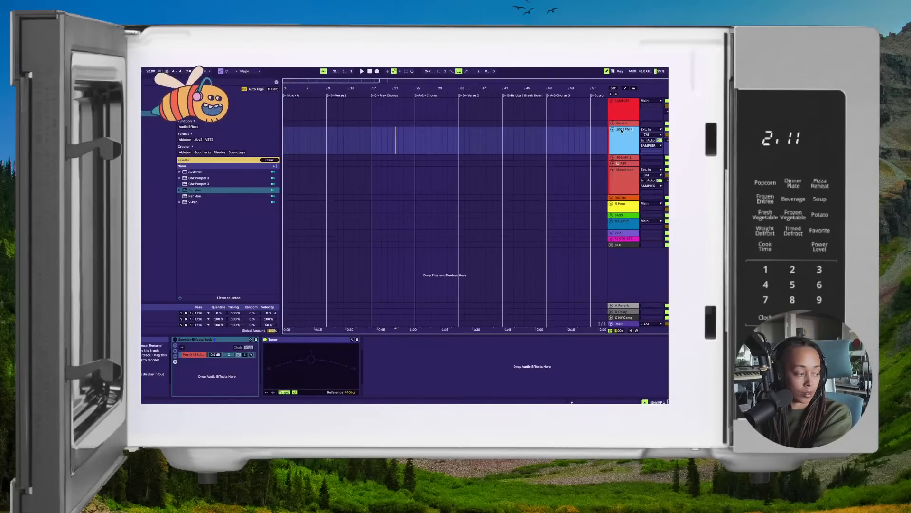
text(PM Komer Wet 1 92)
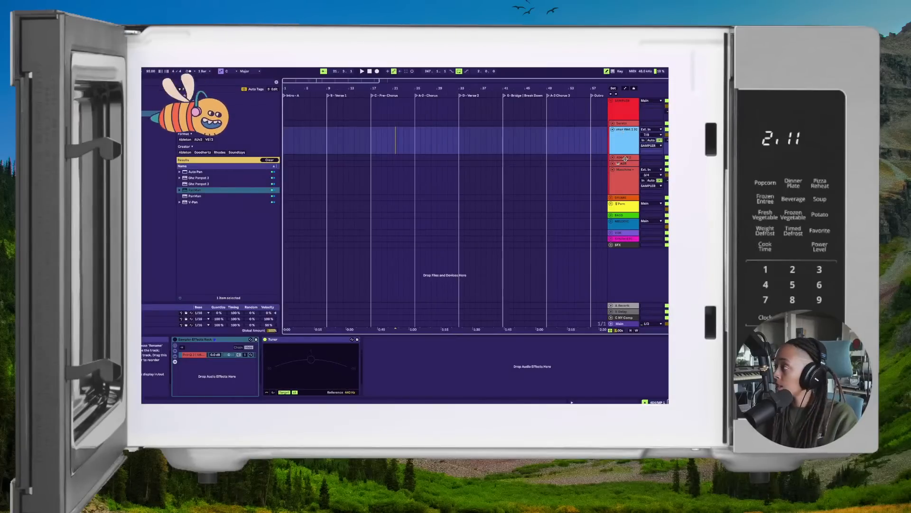
key(Return)
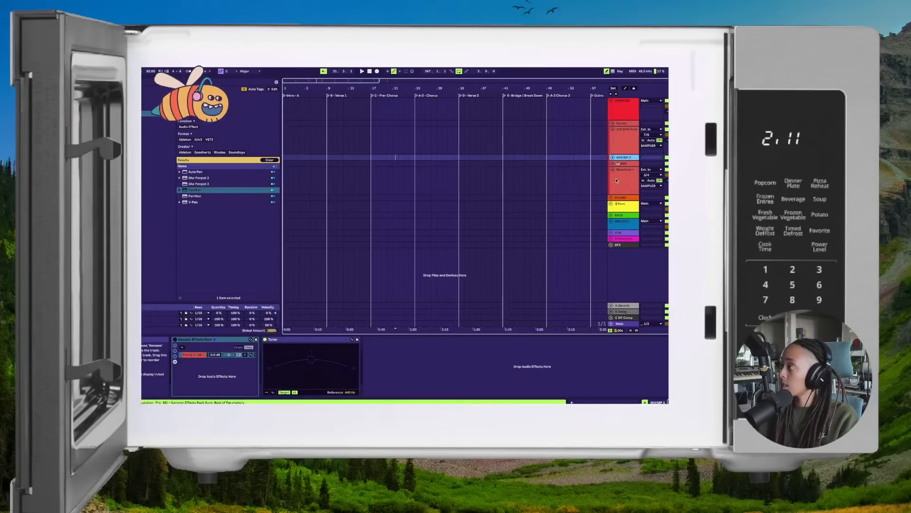
- Record the incoming sampler audio onto the renamed track from the arrangement's start to just past bar 25
click(520, 134)
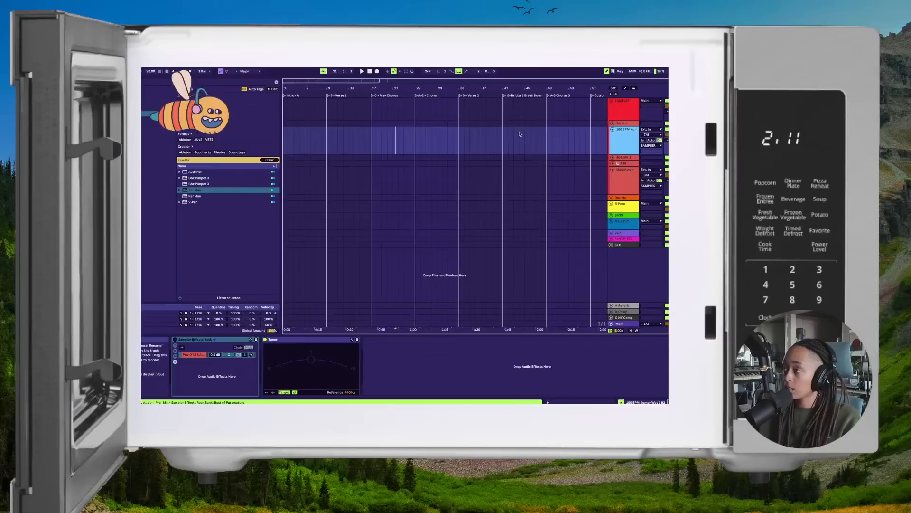
click(370, 71)
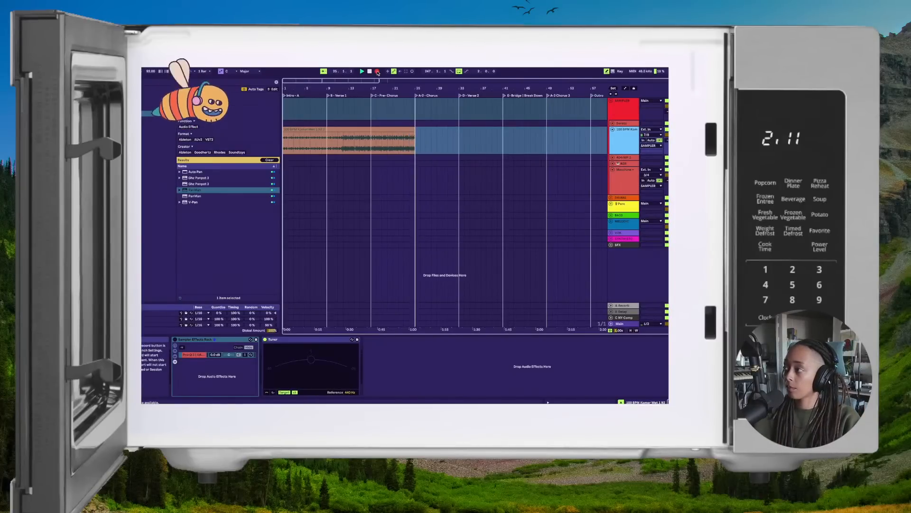
click(377, 71)
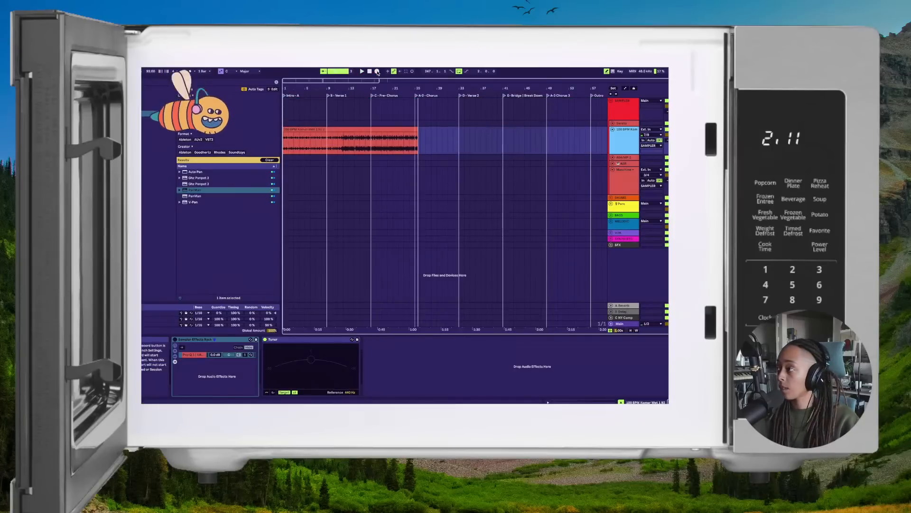
- Play back the recorded clip from the Pre-Chorus marker at bar 17
click(373, 156)
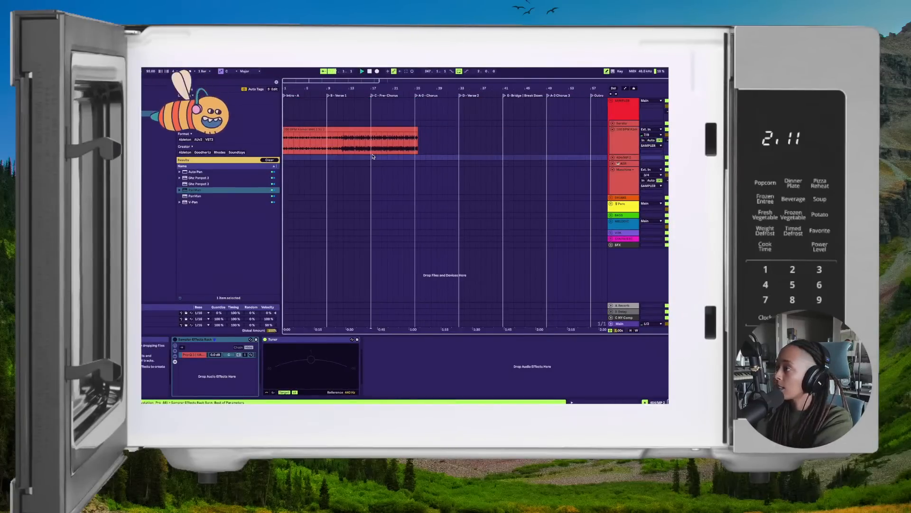
click(372, 151)
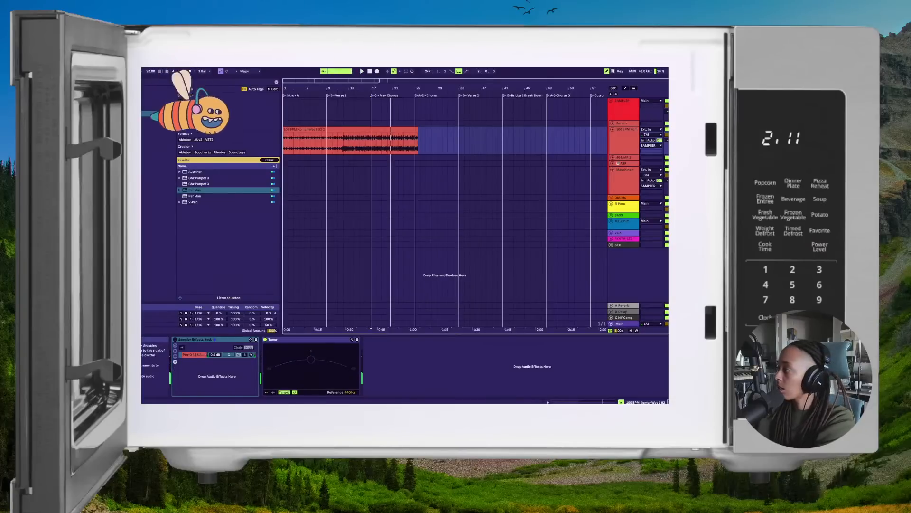
click(612, 244)
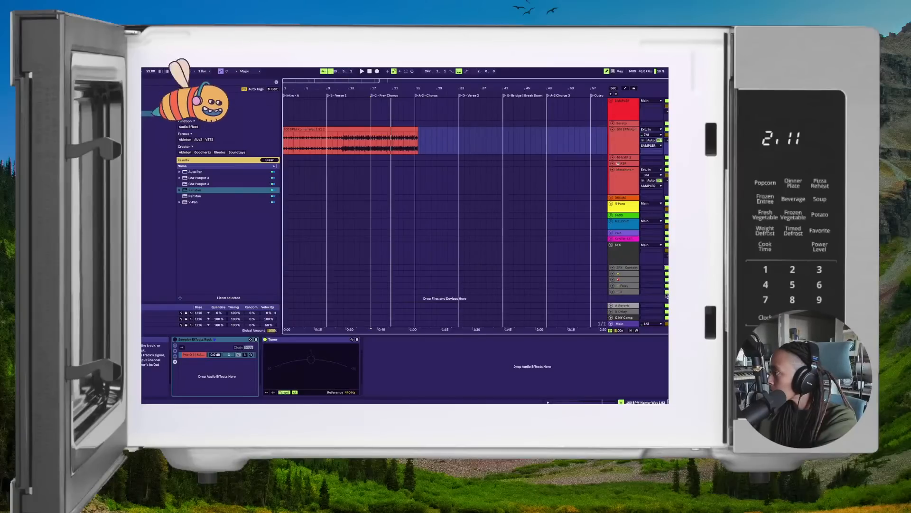
click(612, 245)
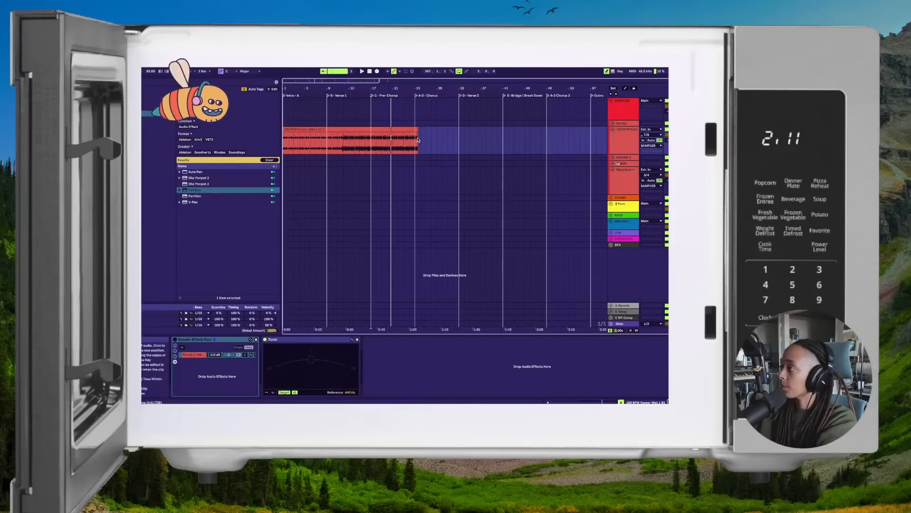
- Trim the recorded clip's end to bar 25 and split the clip at bar 17
drag(418, 140, 415, 140)
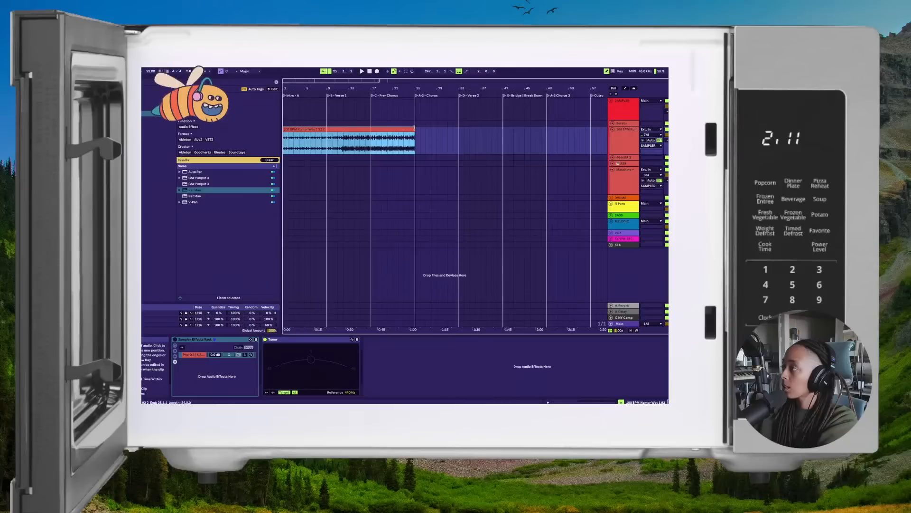
click(371, 147)
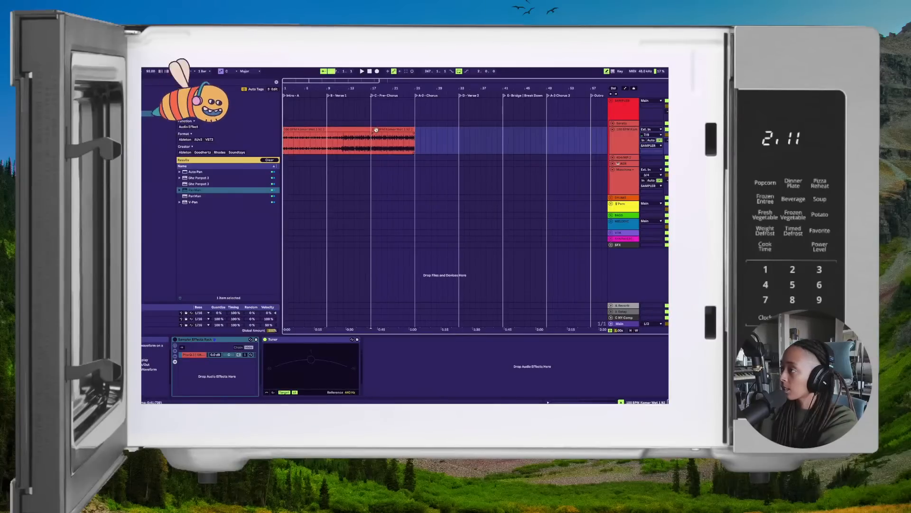
- Move the section from bars 17 to 25 to the arrangement's start and delete the leftover clip at bars 9 to 17
drag(375, 130, 315, 130)
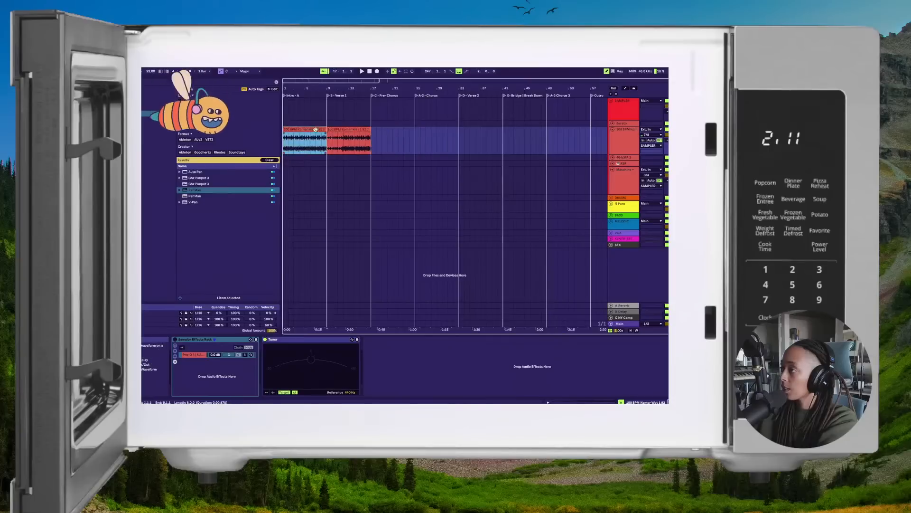
click(335, 130)
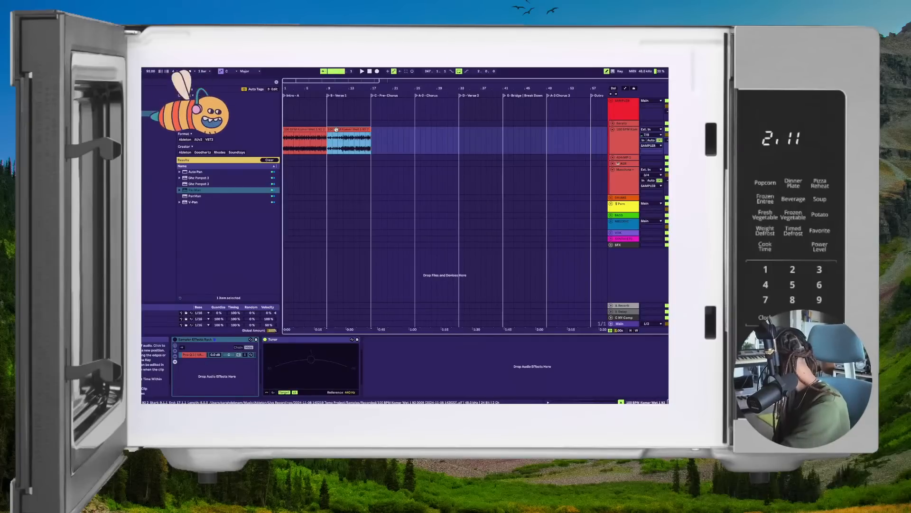
key(Delete)
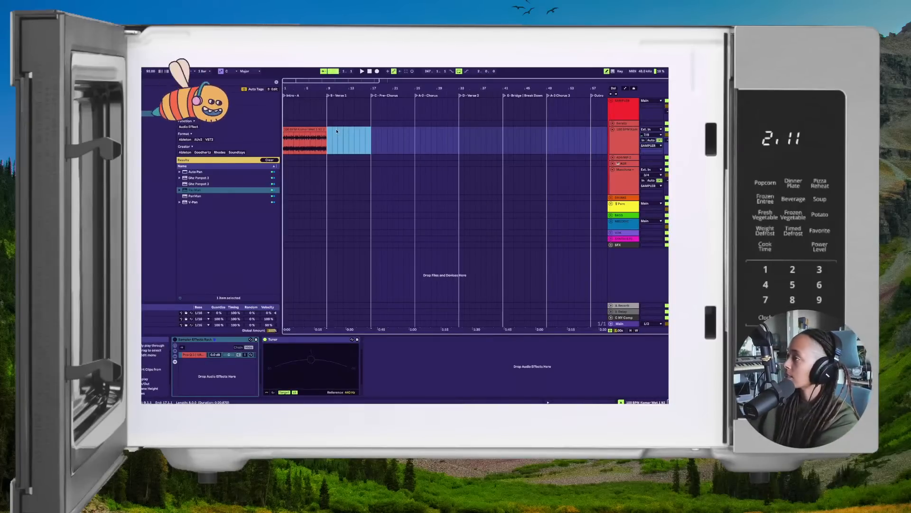
- Return the playhead to the beginning of the arrangement and play back the remaining eight-bar clip
click(369, 72)
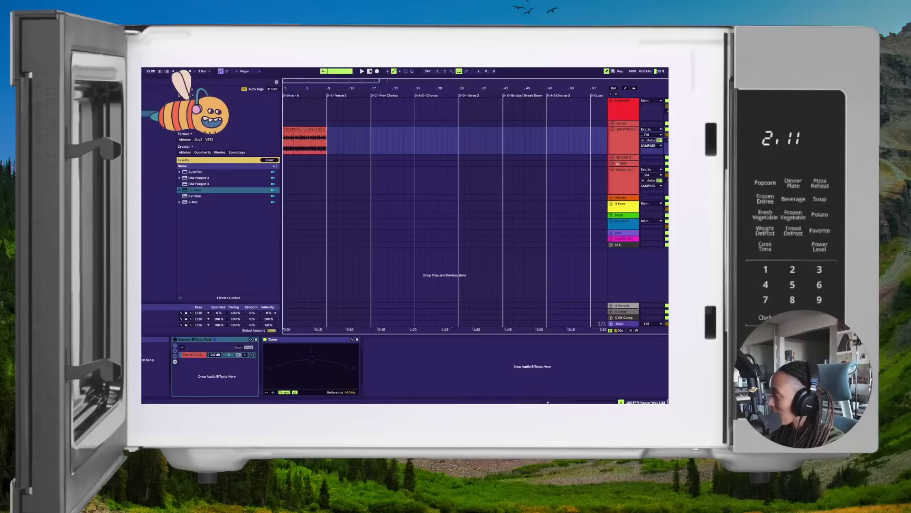
click(331, 101)
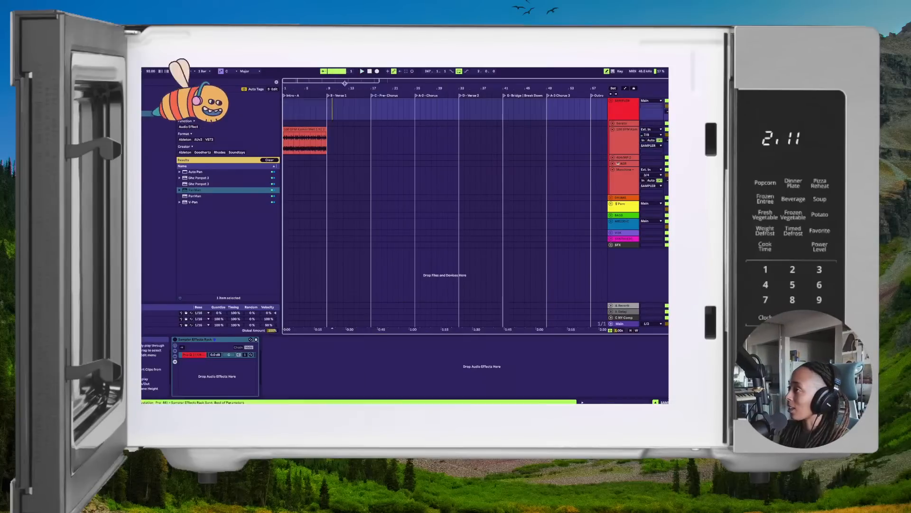
click(370, 71)
click(370, 71)
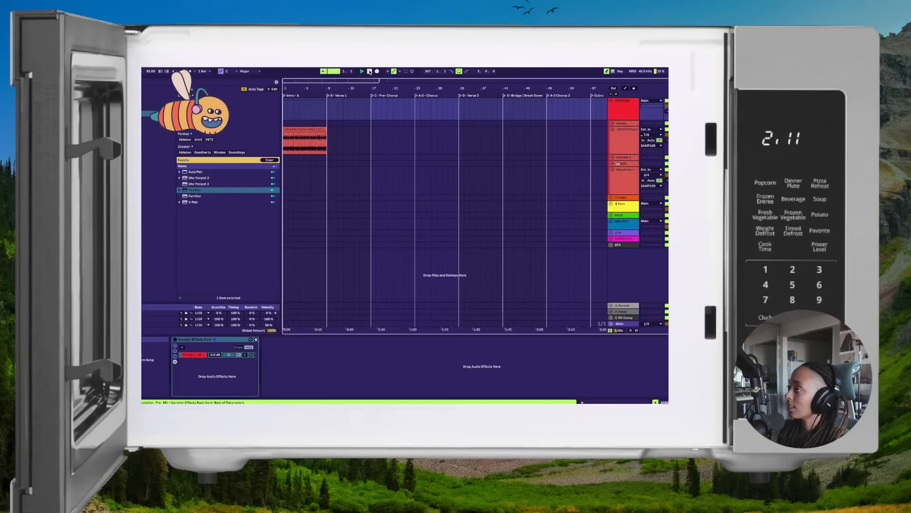
key(space)
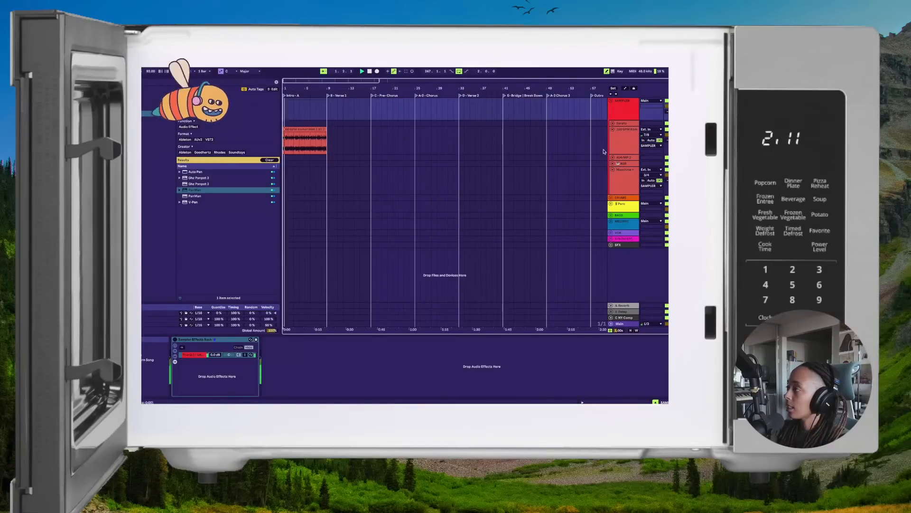
- Duplicate the eight-bar Intro clip five times back to back, filling the track through the Bridge section
click(312, 130)
key(ctrl+d)
key(ctrl+d)
key(ctrl+d)
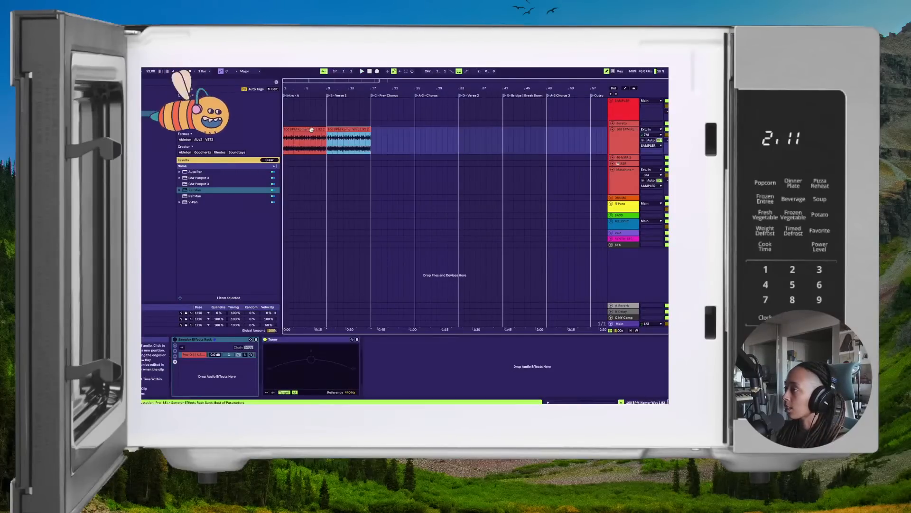
key(ctrl+d)
key(ctrl+d)
- Unfold the 404/MP 2 track and record incoming audio onto it from the arrangement's start
click(369, 71)
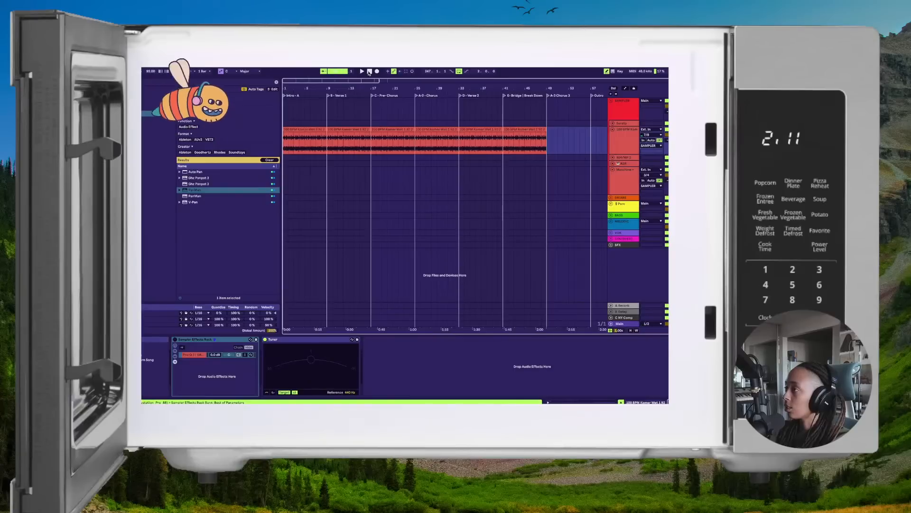
click(612, 157)
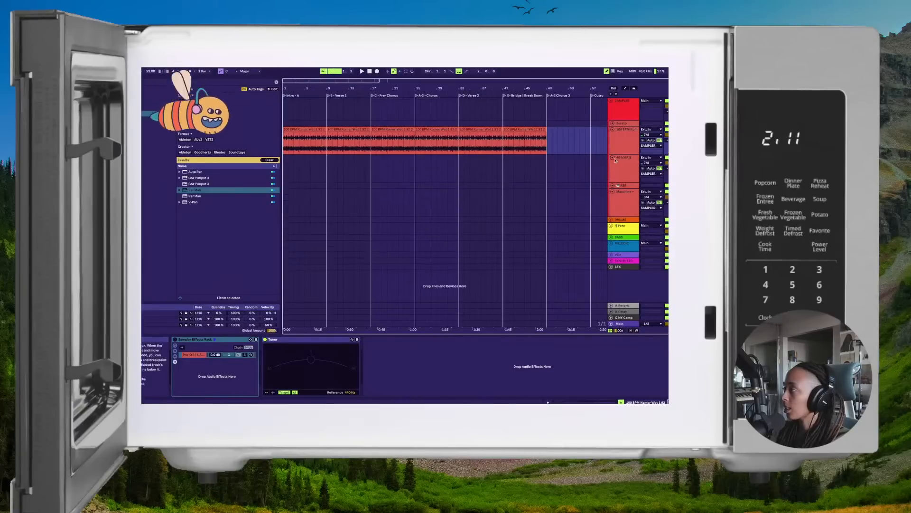
click(622, 161)
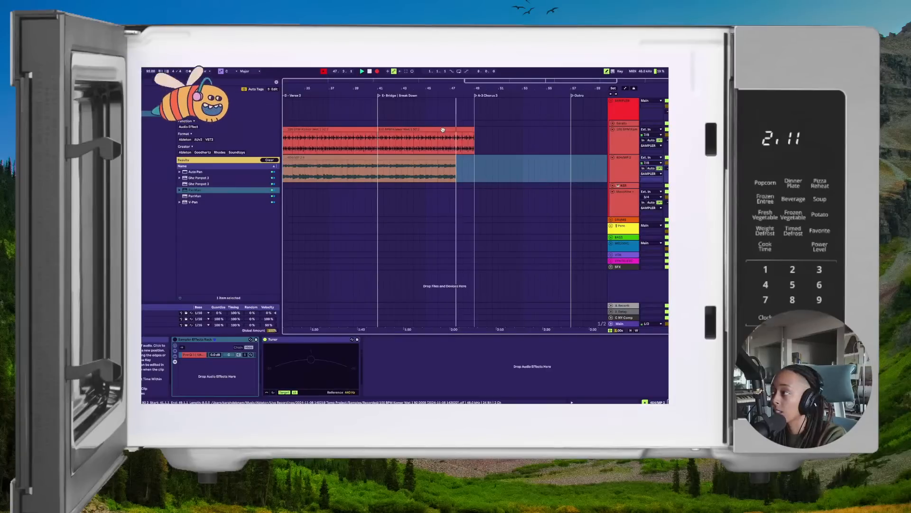
- While recording continues, duplicate the Bridge clip on the first sampler track twice to fill the final chorus and Outro sections
click(443, 129)
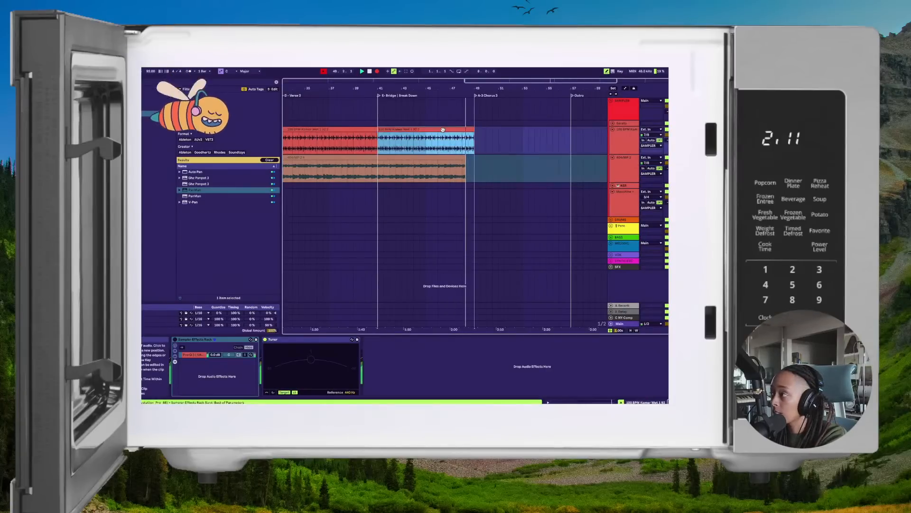
key(super+d)
scroll(443, 130, down, 2)
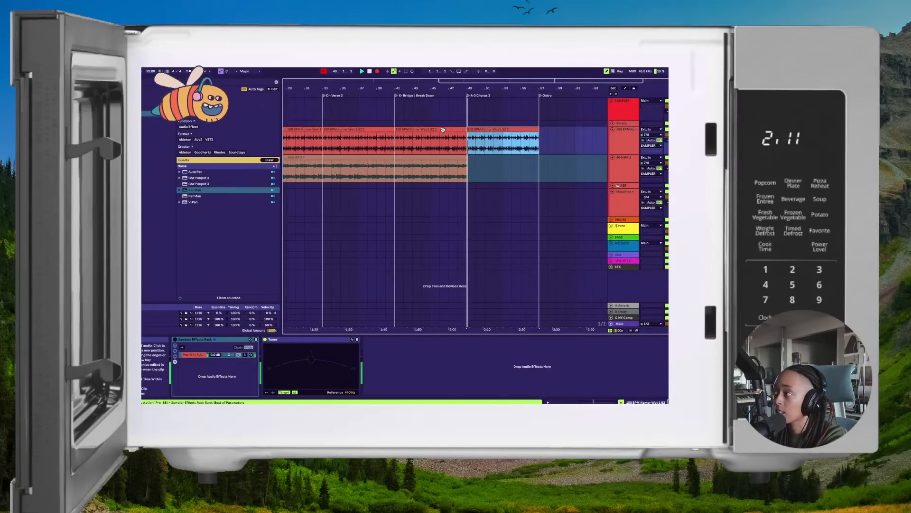
scroll(443, 130, right, 1)
key(super+d)
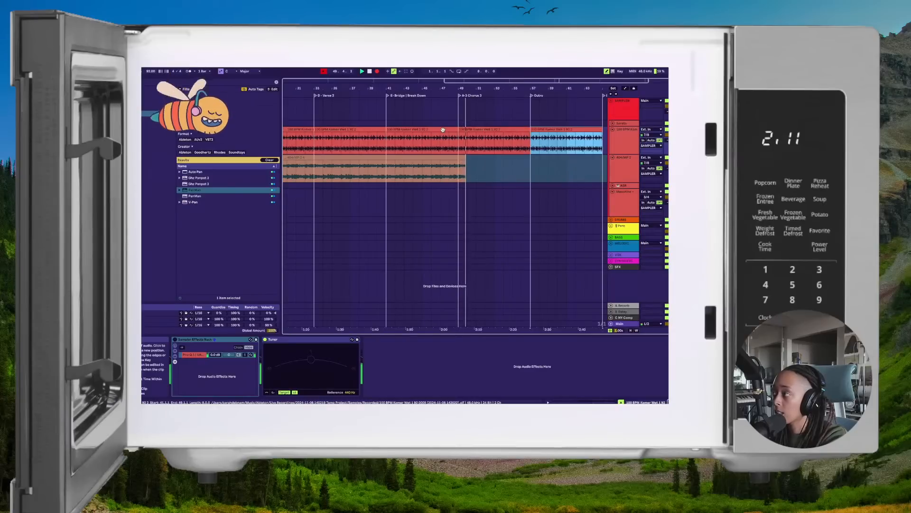
- While recording continues, duplicate the Outro clip on the first sampler track twice, extending it past the END marker to bar 81
scroll(468, 151, right, 1)
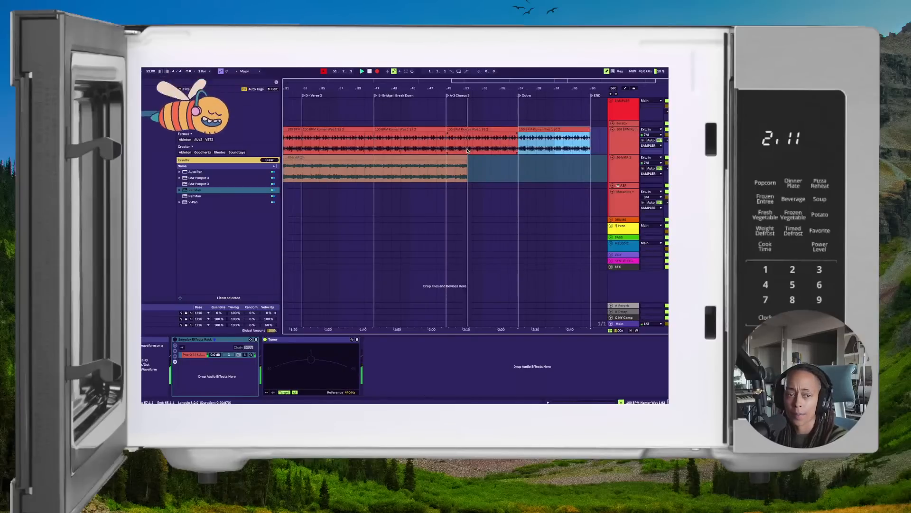
scroll(467, 151, down, 2)
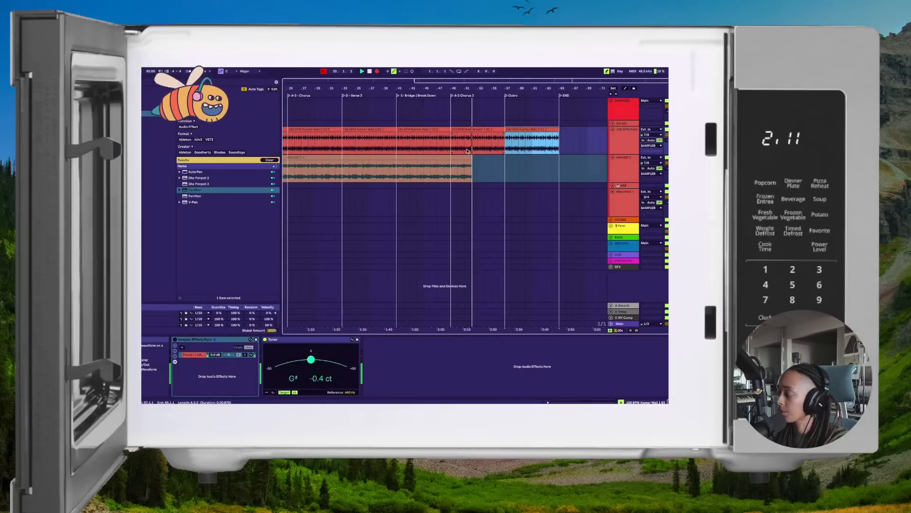
scroll(468, 151, right, 2)
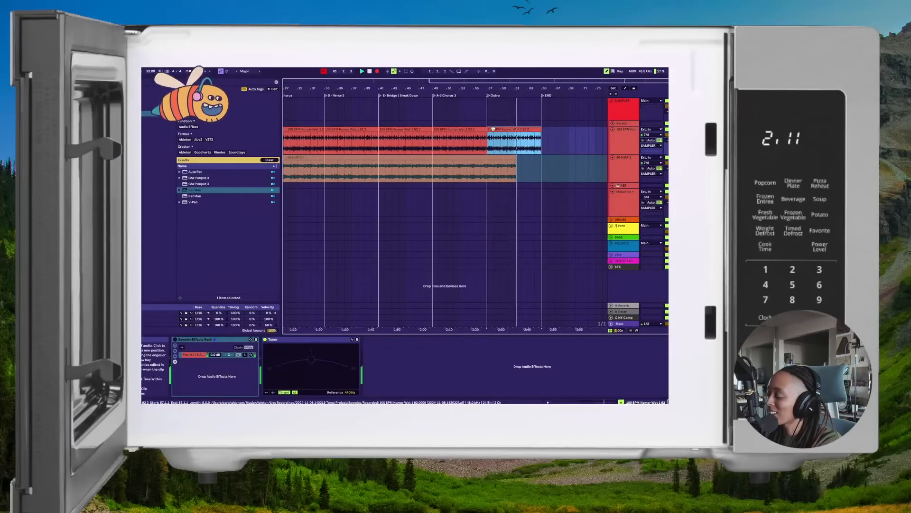
key(ctrl+d)
key(super+d)
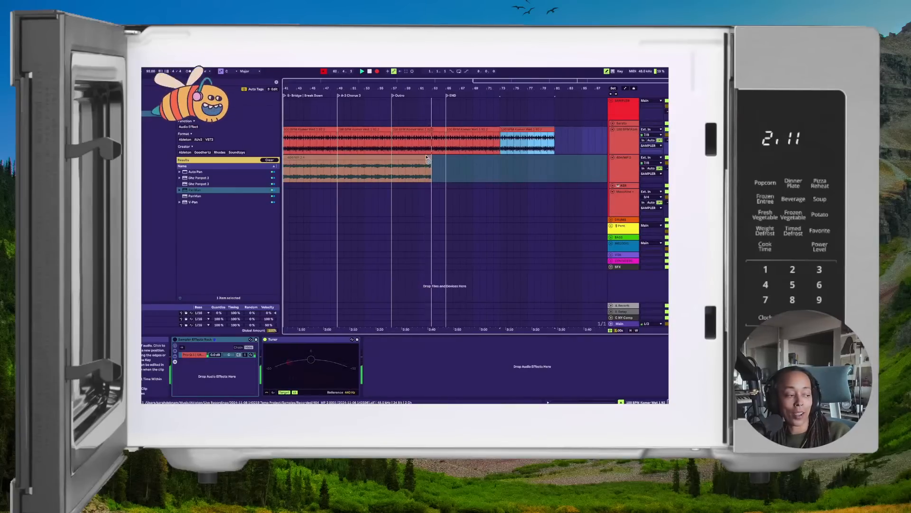
- Stop the recording on the 404/MP 2 track and play the arrangement back from its beginning
click(454, 130)
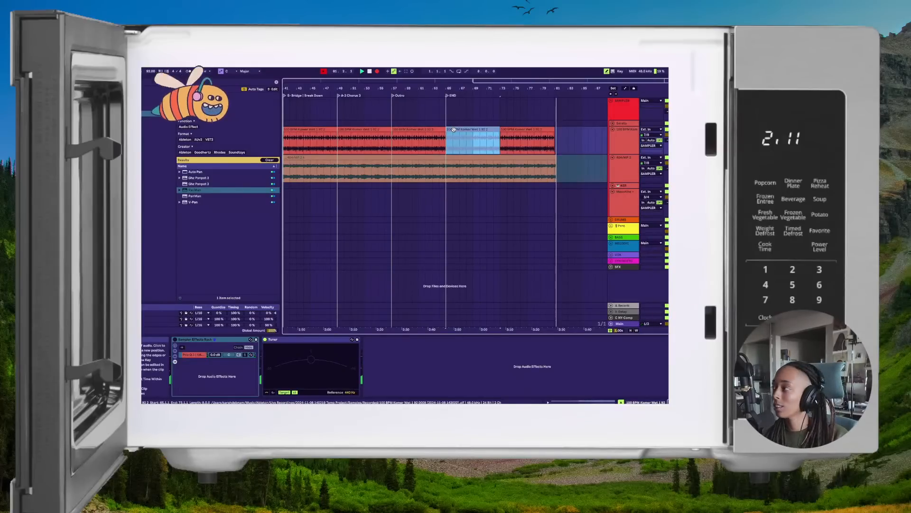
key(space)
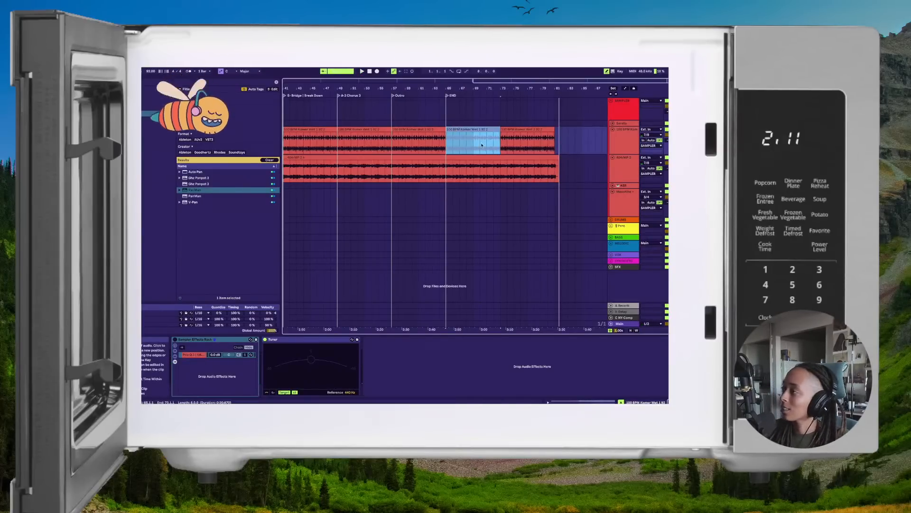
scroll(453, 135, left, 3)
scroll(454, 136, down, 4)
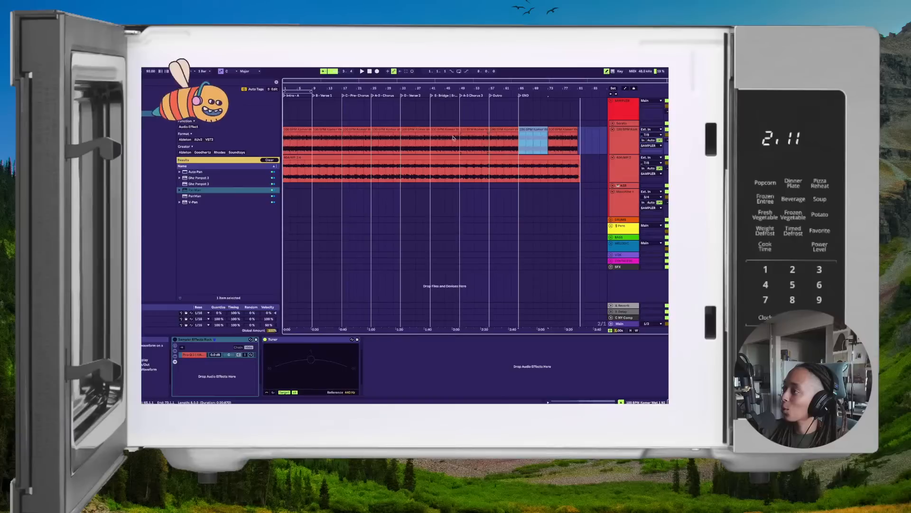
click(371, 72)
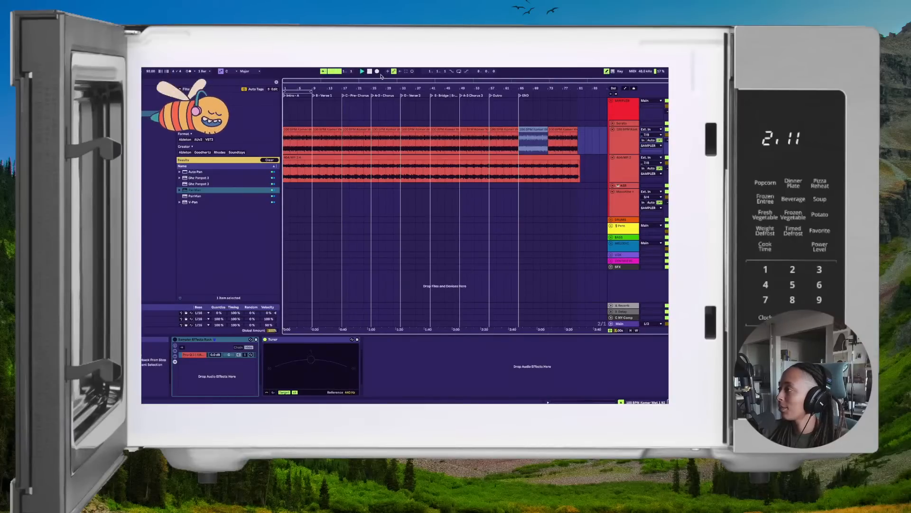